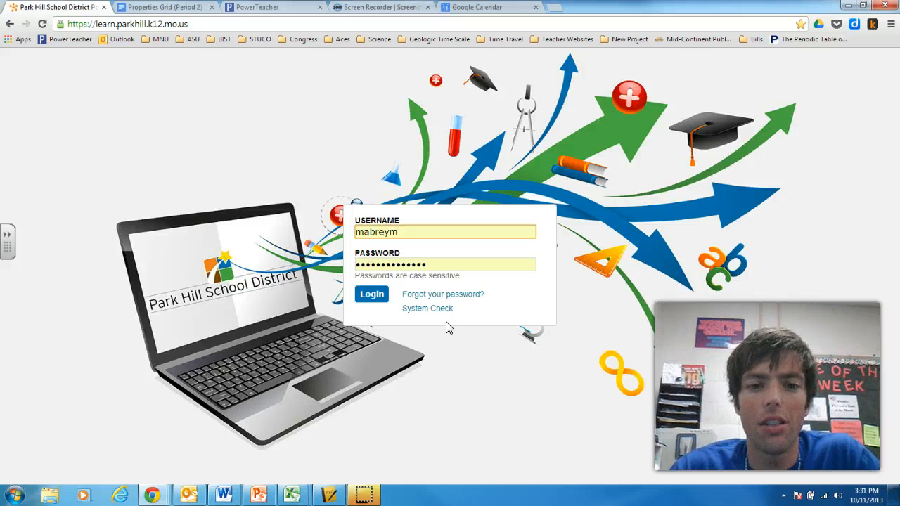
- Log in with the prefilled credentials and open the course 1314_8th Grade - Science - CG_Full Year
left_click(371, 294)
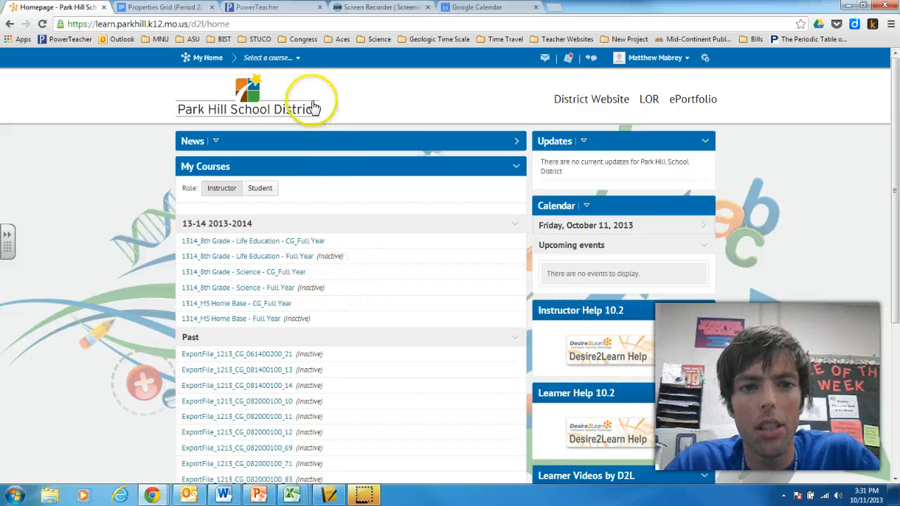
left_click(286, 61)
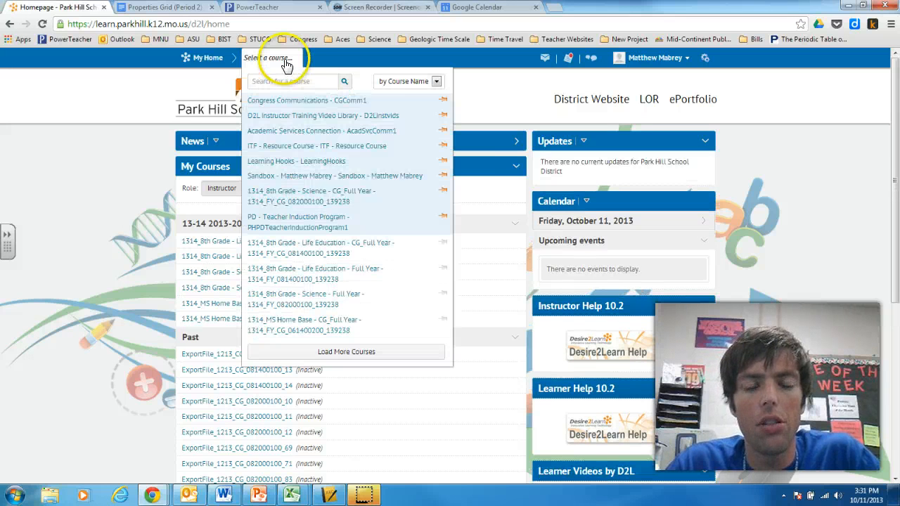
left_click(444, 162)
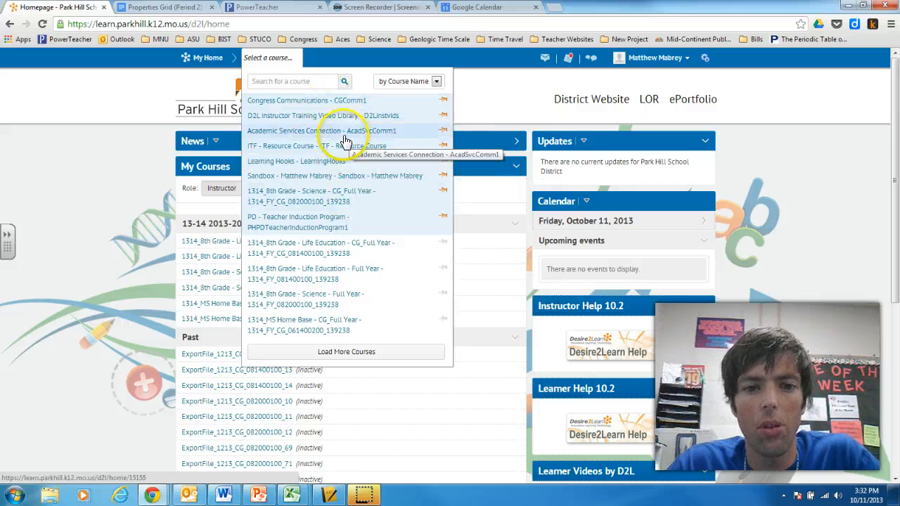
left_click(332, 195)
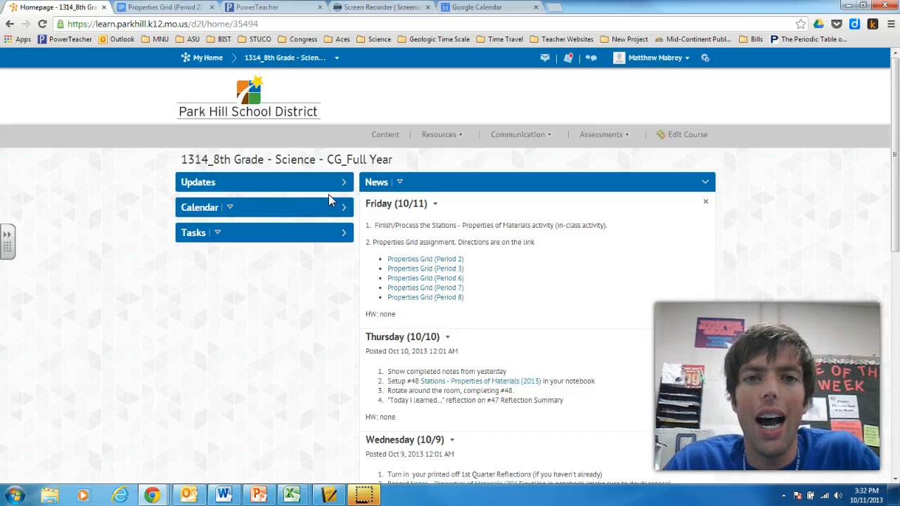
- Browse the course content through Unit 3: Properties and LG 3.1 to the Notes: Properties of Materials module
left_click(384, 138)
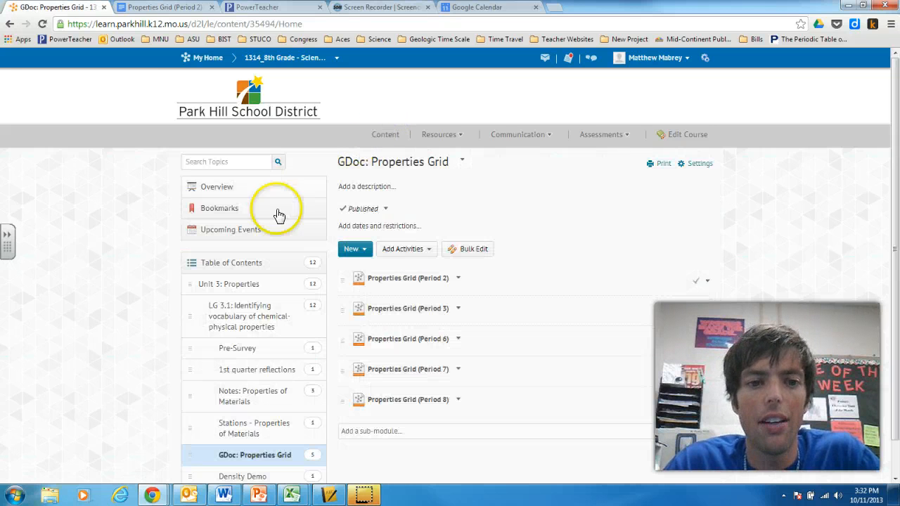
left_click(211, 285)
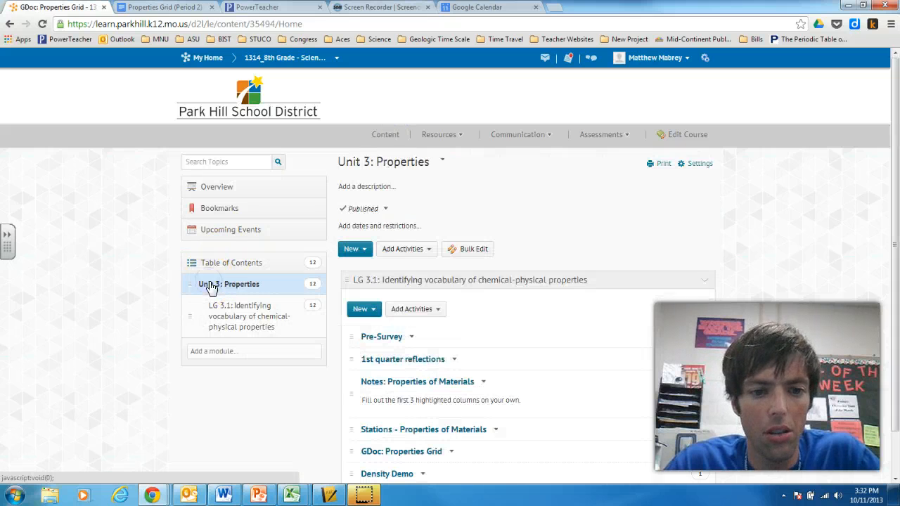
left_click(237, 311)
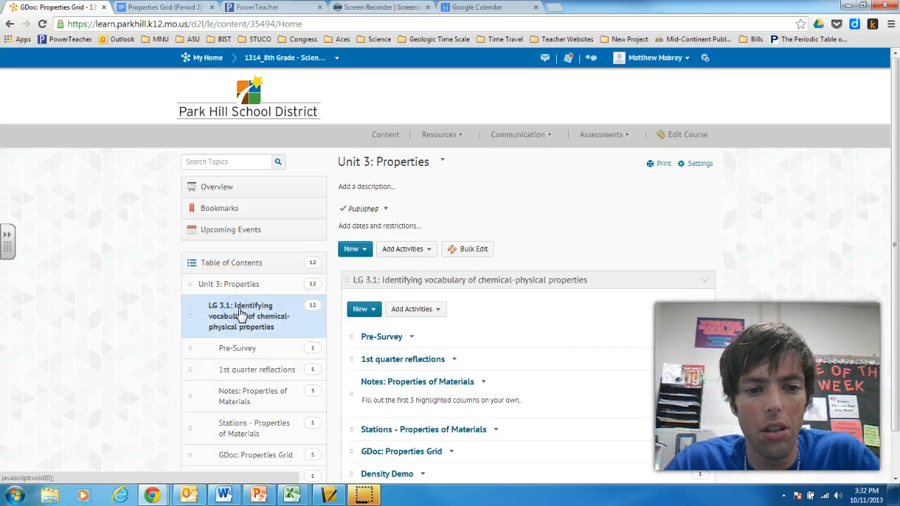
left_click(253, 397)
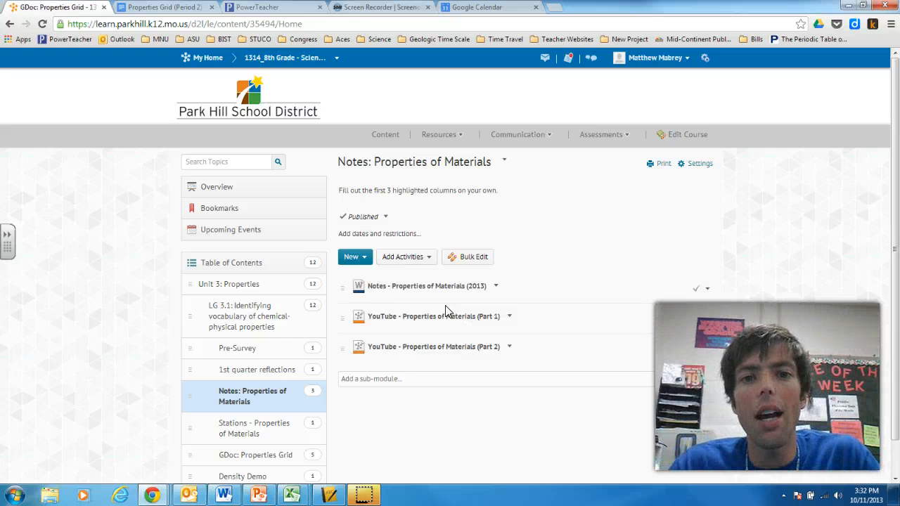
- Open the course's News tool and look through the daily posts from Friday (10/11) back to Wednesday (10/9)
left_click(536, 139)
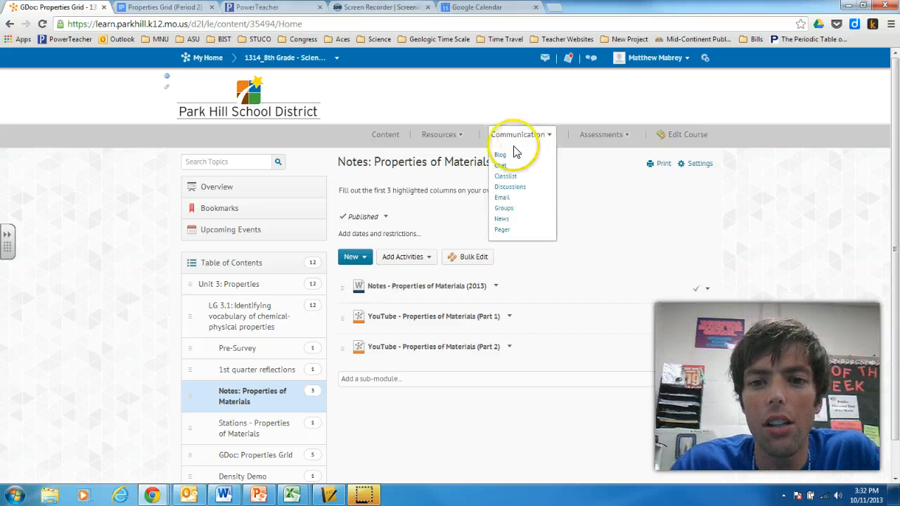
left_click(504, 222)
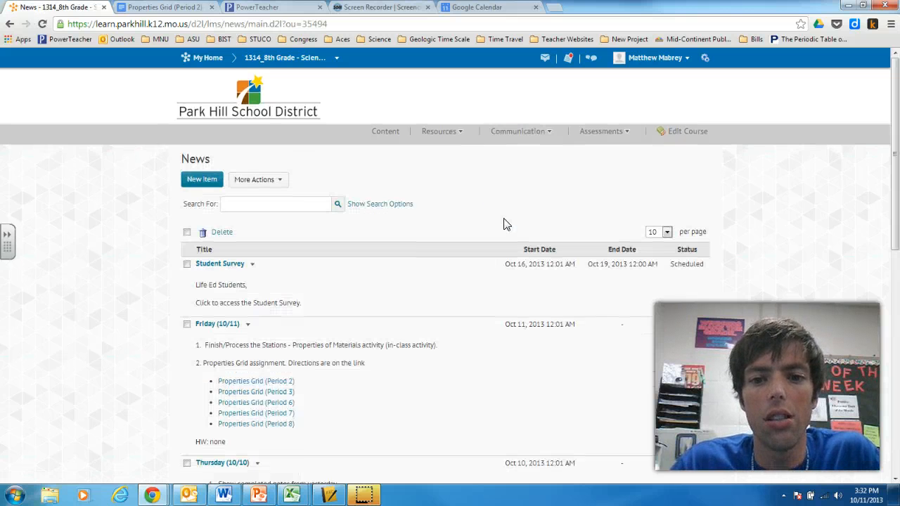
scroll(391, 274, "down", 2)
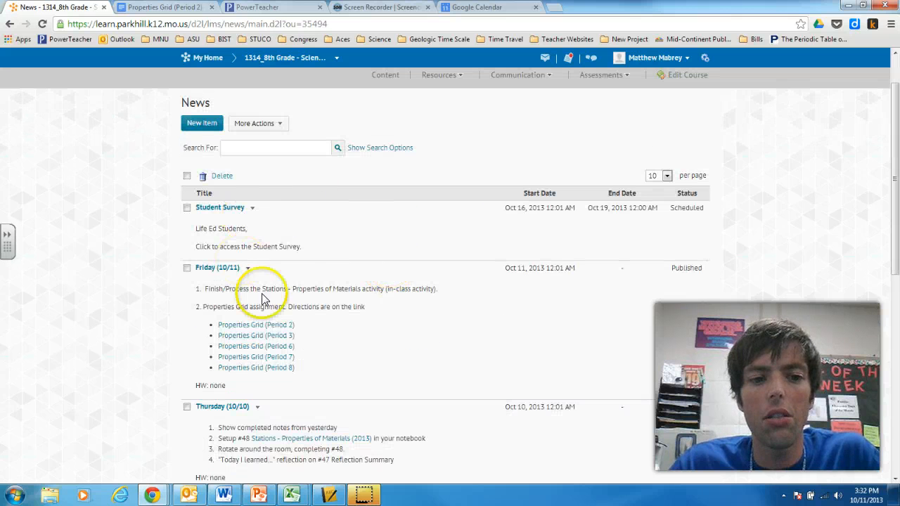
scroll(304, 308, "down", 1)
scroll(305, 311, "down", 4)
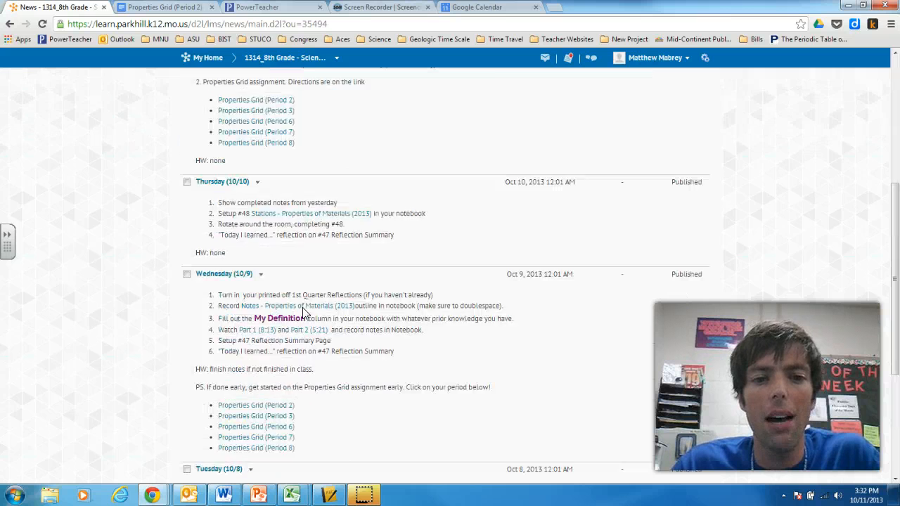
scroll(306, 312, "up", 6)
- Return to the course homepage and expand the Updates, Calendar and Tasks widgets, leaving the News widget expanded
left_click(257, 60)
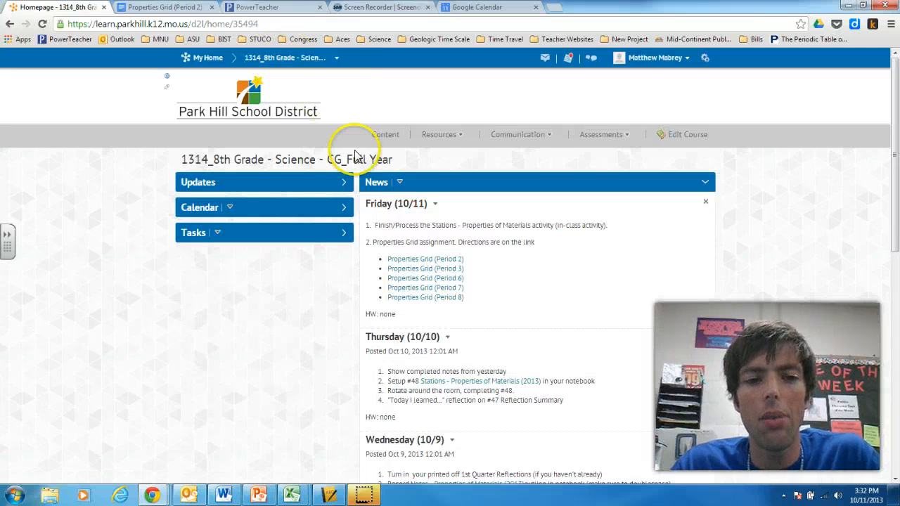
left_click(343, 183)
left_click(343, 254)
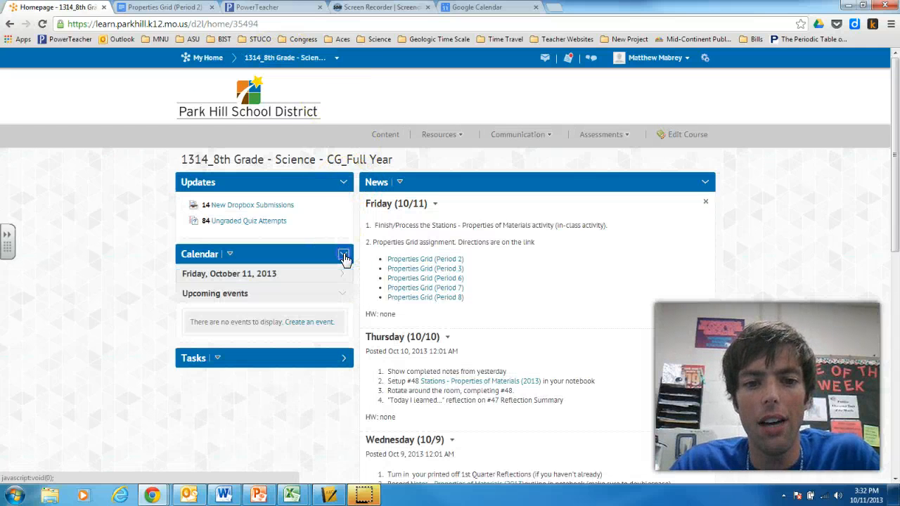
left_click(345, 363)
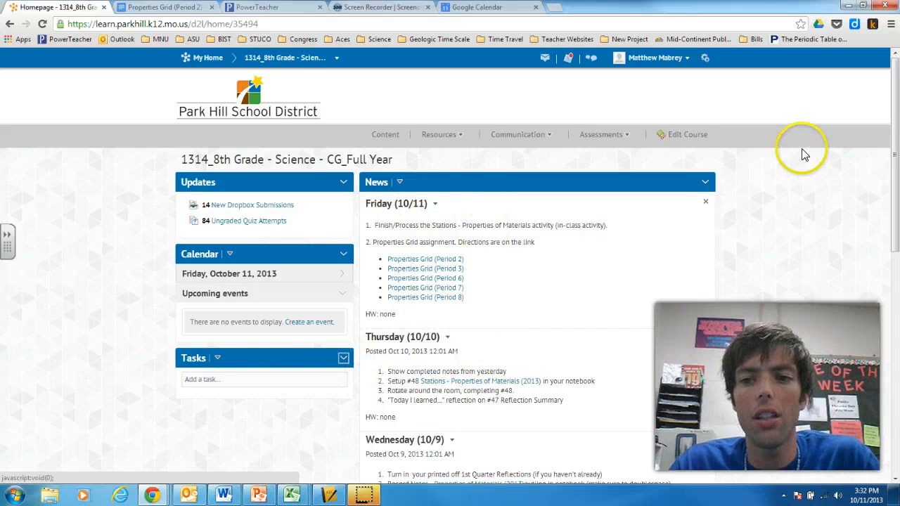
left_click(705, 183)
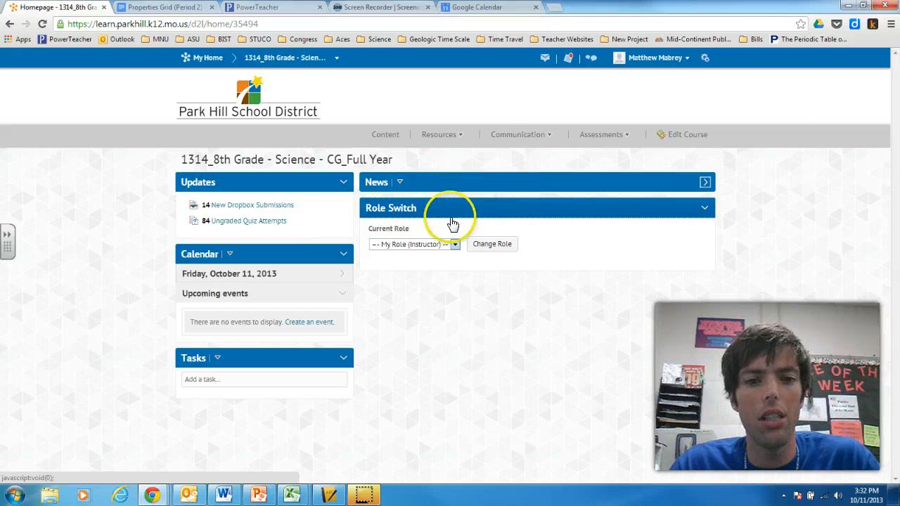
left_click(705, 183)
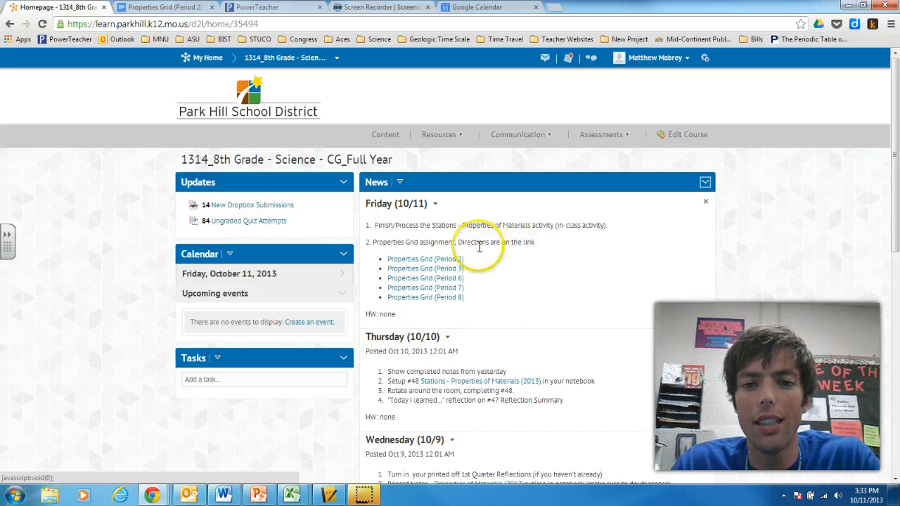
- Open the Properties Grid (Period 7) document linked in Friday's news post and view its directions
left_click(432, 289)
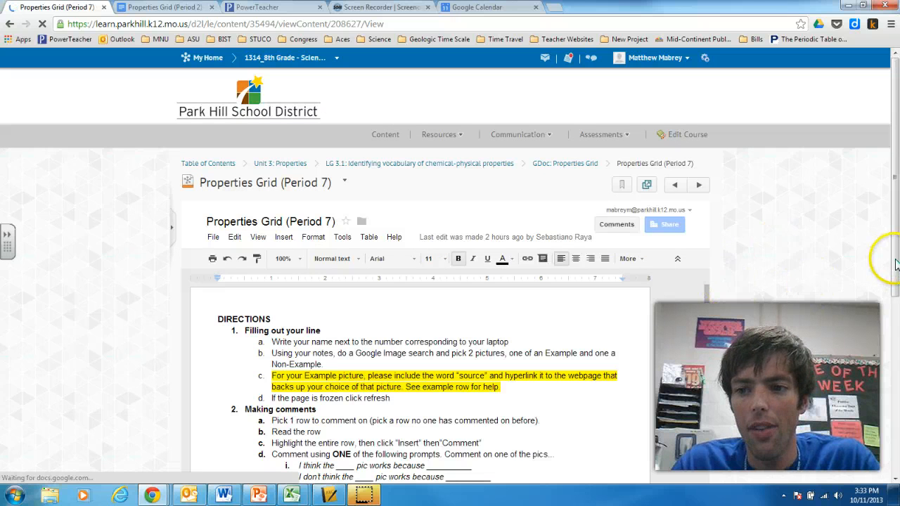
left_click_drag(895, 257, 895, 313)
left_click_drag(706, 202, 709, 169)
scroll(804, 161, "up", 3)
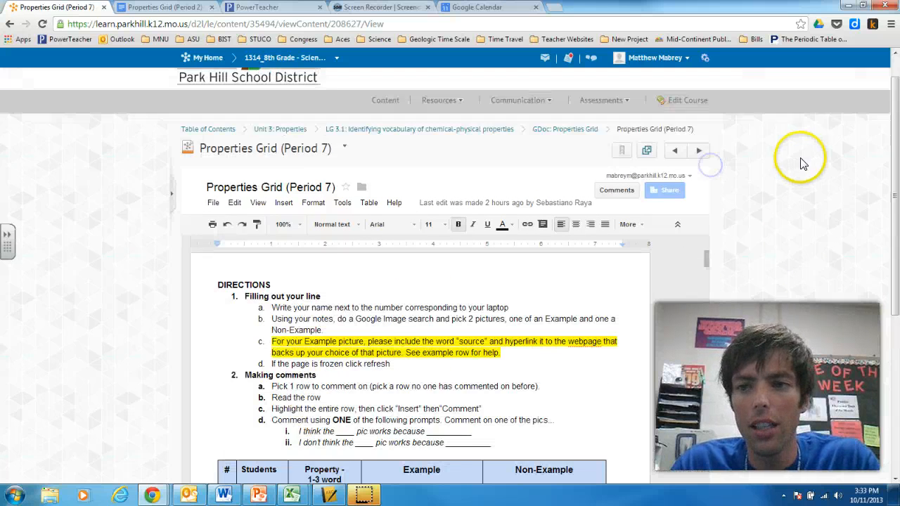
- Return to the course homepage and review the week's news posts from Friday (10/11) back to Monday (10/7)
left_click(285, 59)
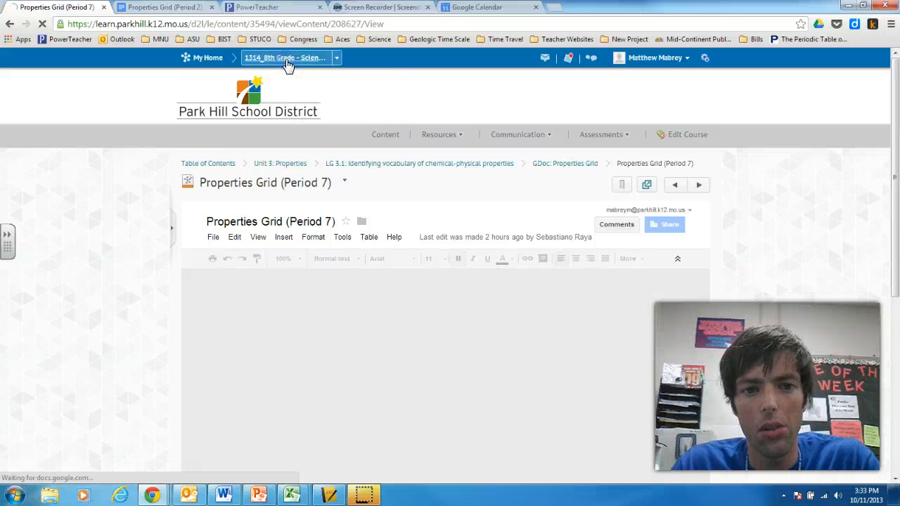
scroll(588, 265, "down", 1)
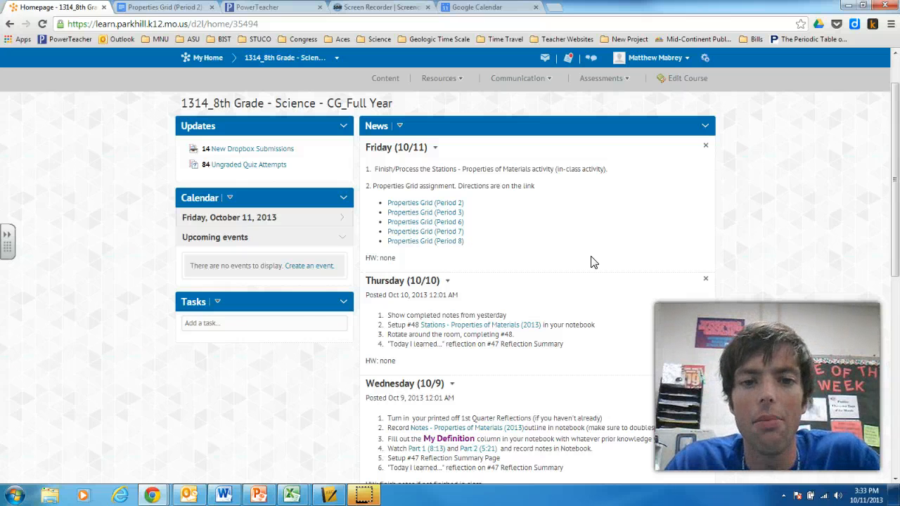
scroll(593, 262, "down", 4)
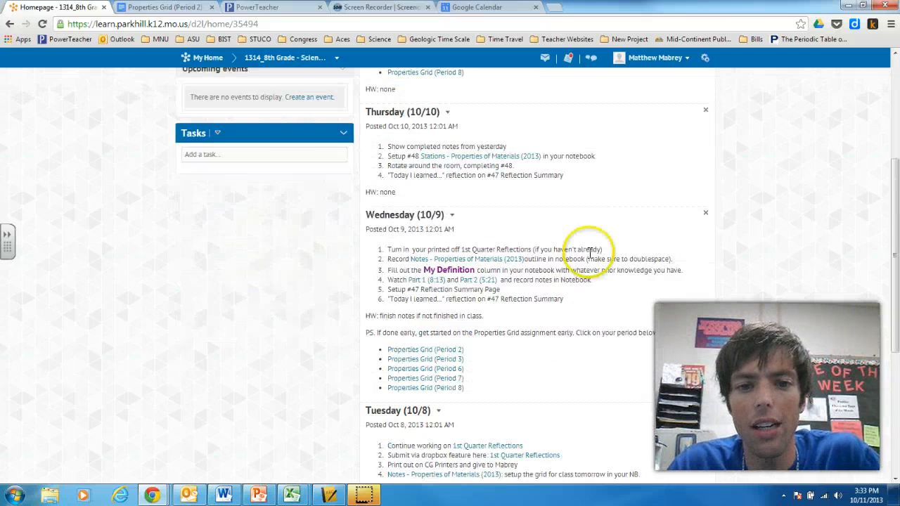
scroll(590, 258, "down", 1)
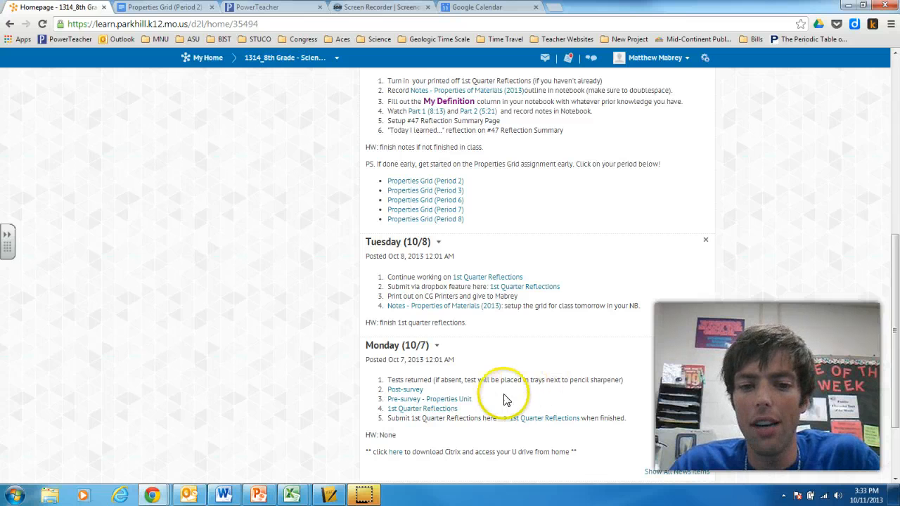
scroll(402, 411, "up", 4)
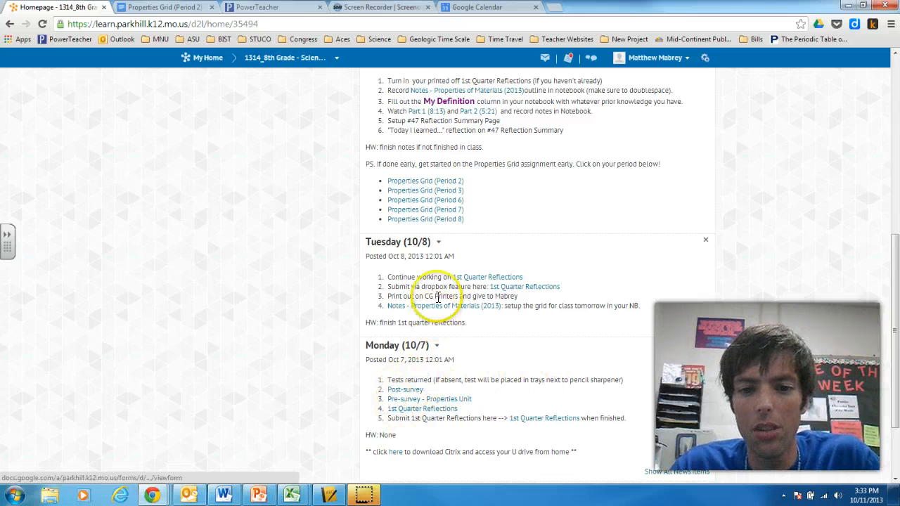
scroll(437, 285, "up", 2)
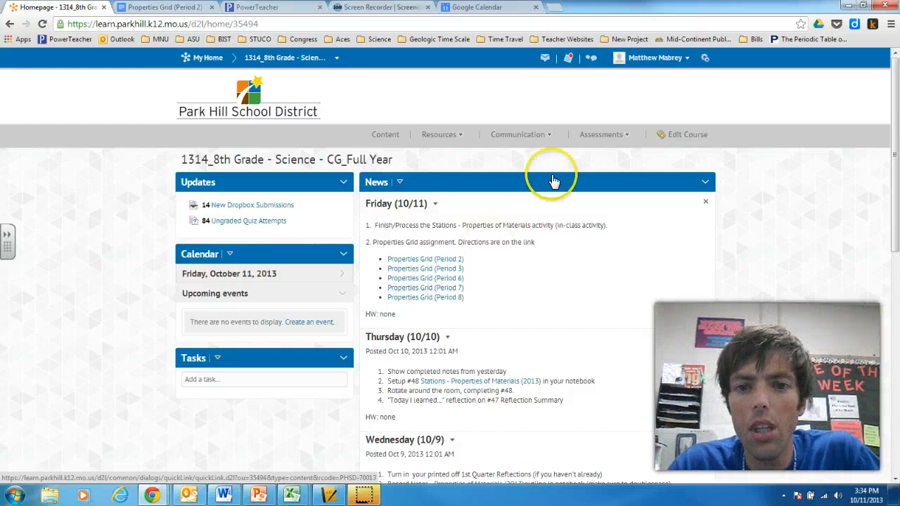
- Create a new item in the course's News tool with the headline "Monday (10/13)"
left_click(547, 135)
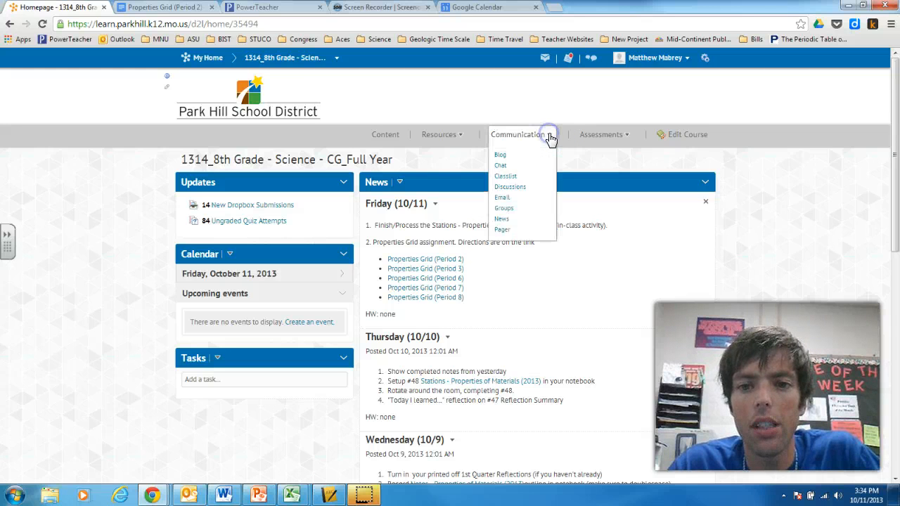
left_click(502, 220)
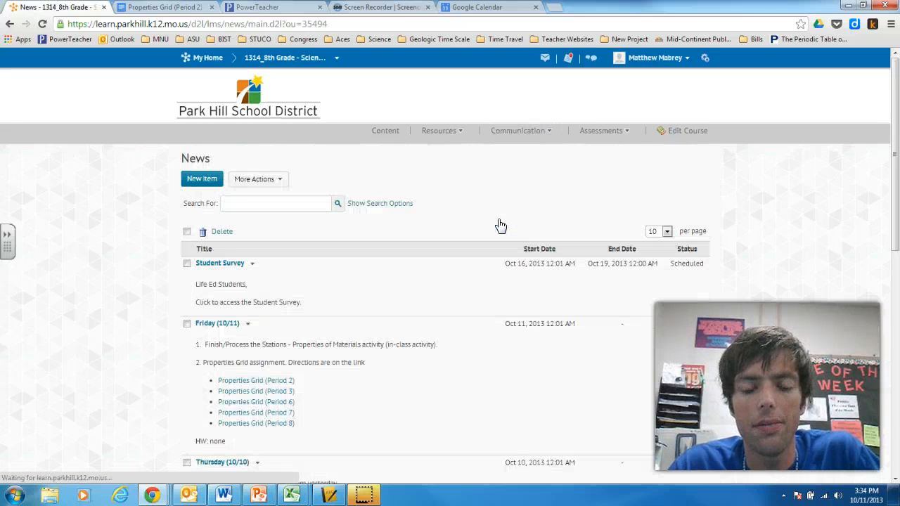
left_click(203, 181)
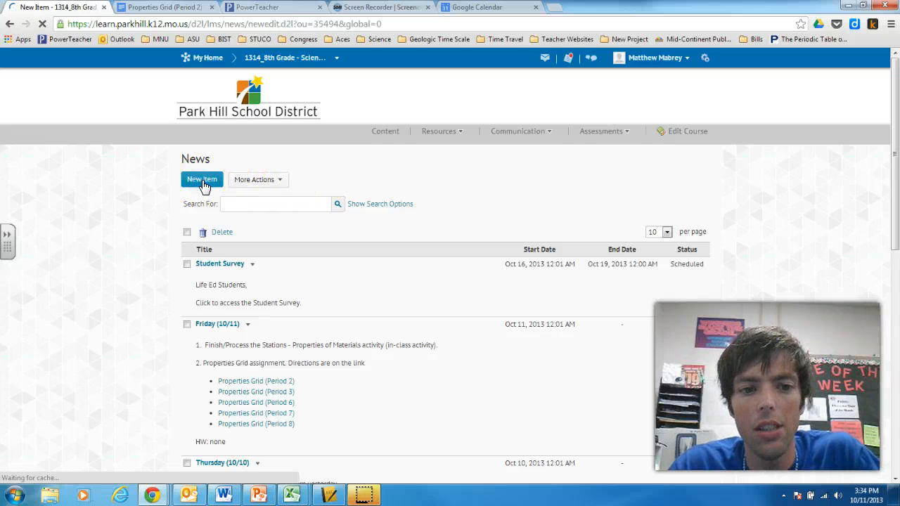
left_click(205, 215)
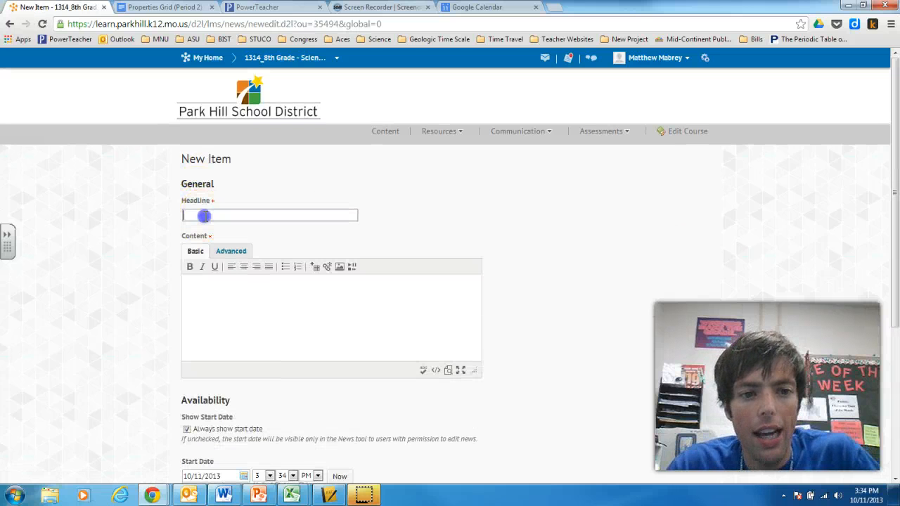
type("Monday (")
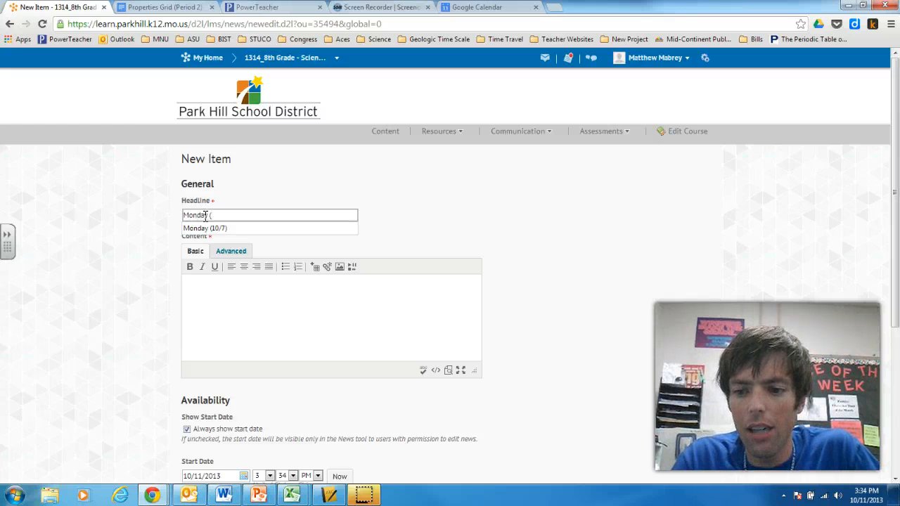
type("10/13)")
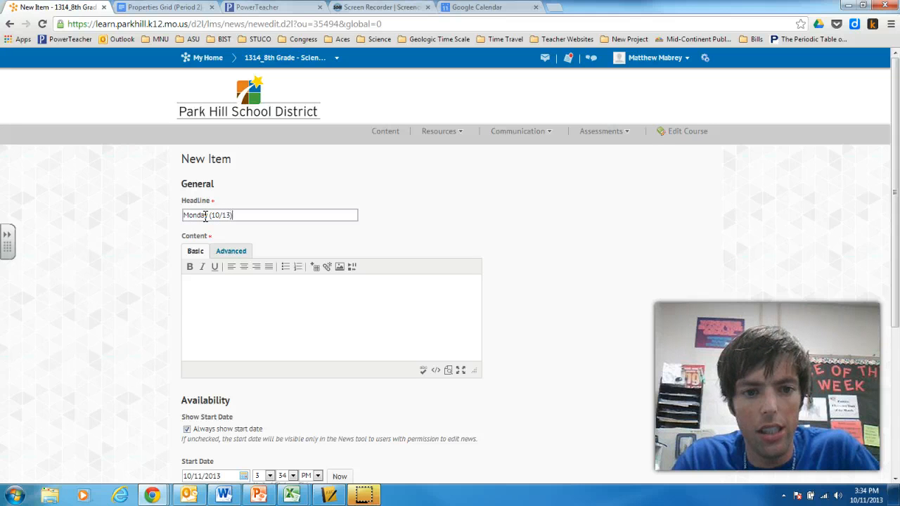
- Enter a numbered agenda as the content: "Continue working on Google Doc assingment from Friday." and "Setup the Density Demo grid in your Science Notebook."
left_click(216, 298)
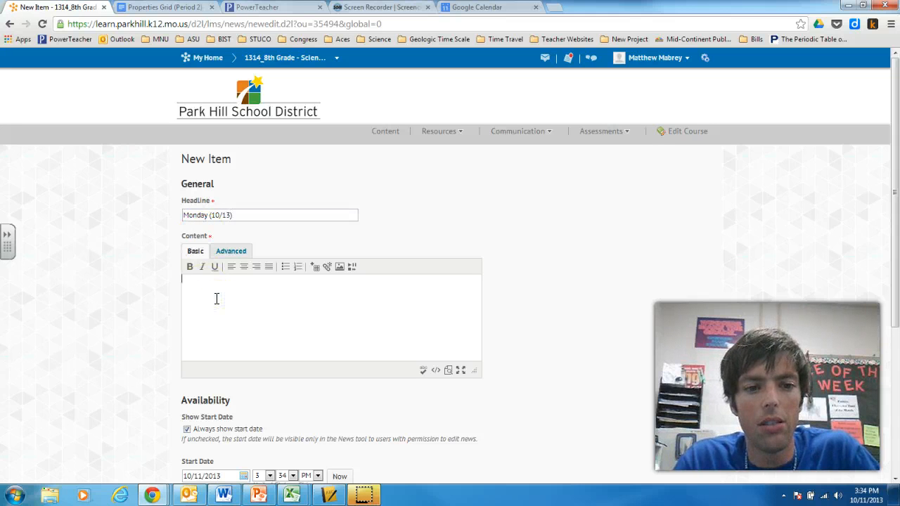
left_click(297, 268)
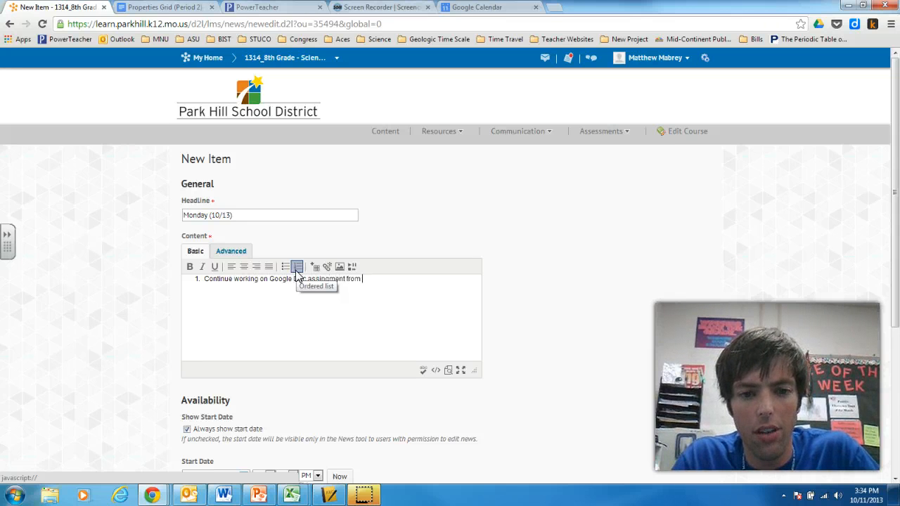
type("frid")
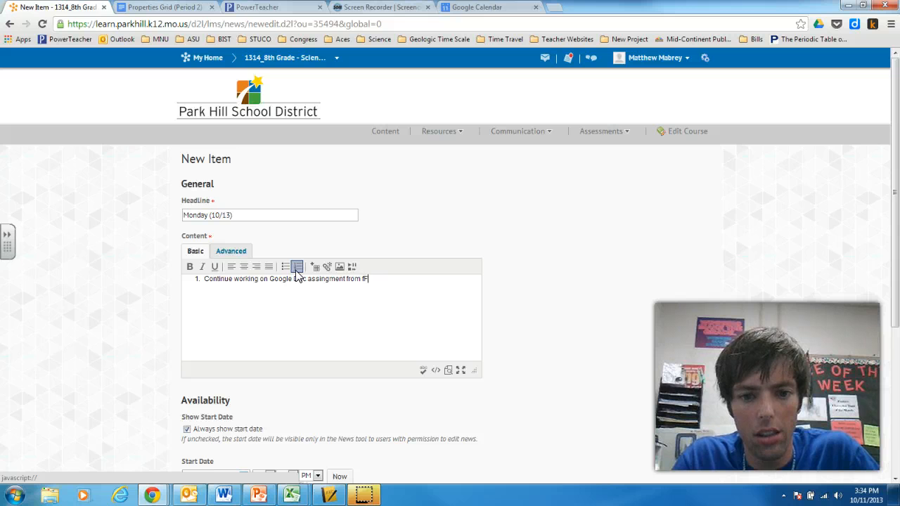
key("Return")
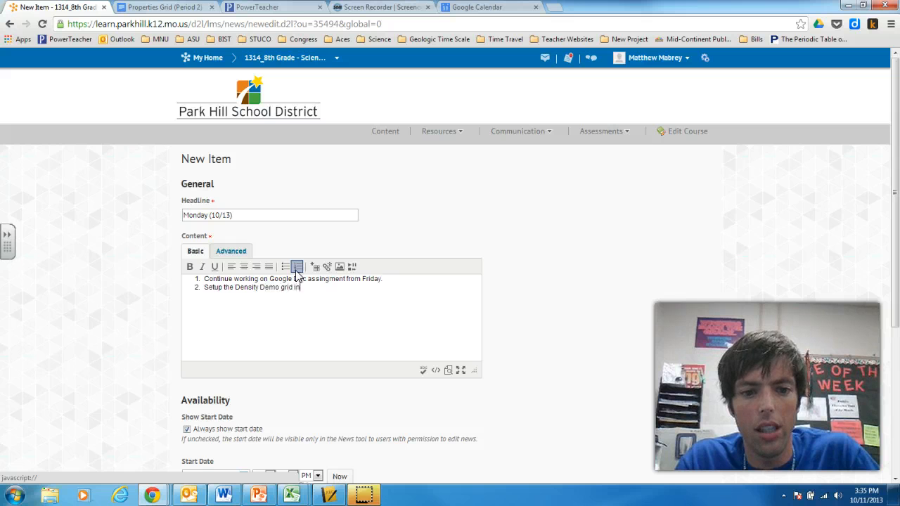
type("Science Notebook.")
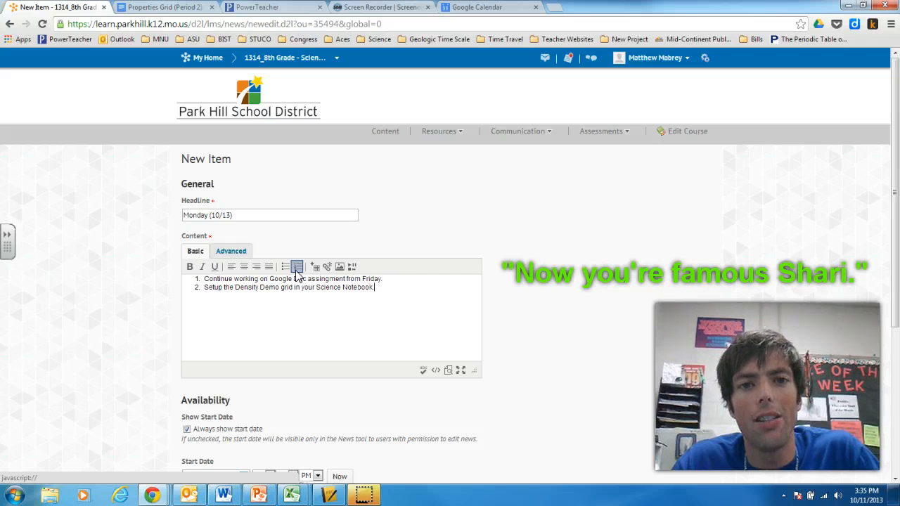
left_click(293, 302)
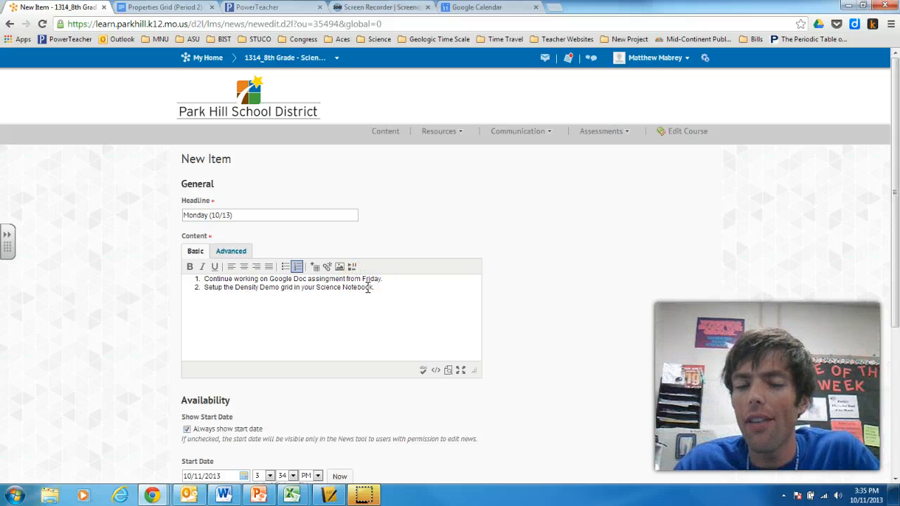
- Replace "Density Demo" in the second agenda item with a quicklink to Demo - Density (2012) from Unit 3: Properties, LG 3.1, Density Demo
left_click(235, 288)
left_click_drag(235, 289, 278, 298)
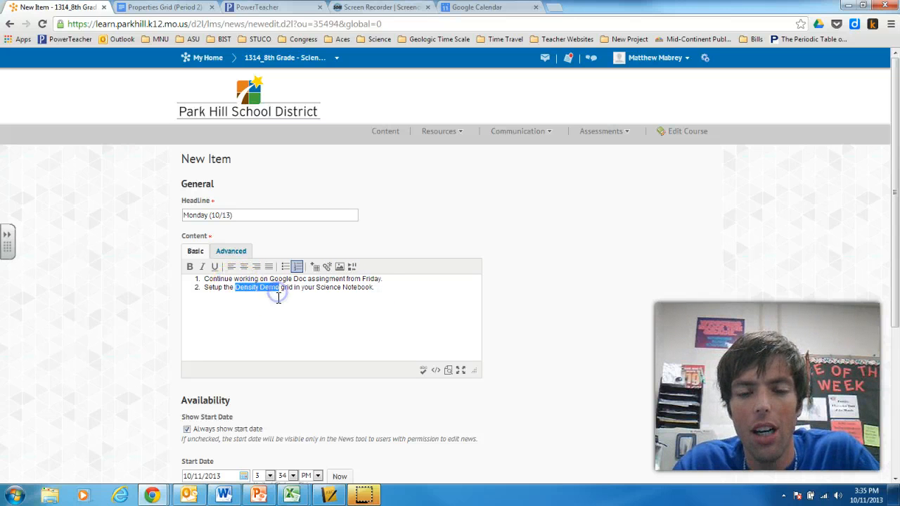
left_click(327, 269)
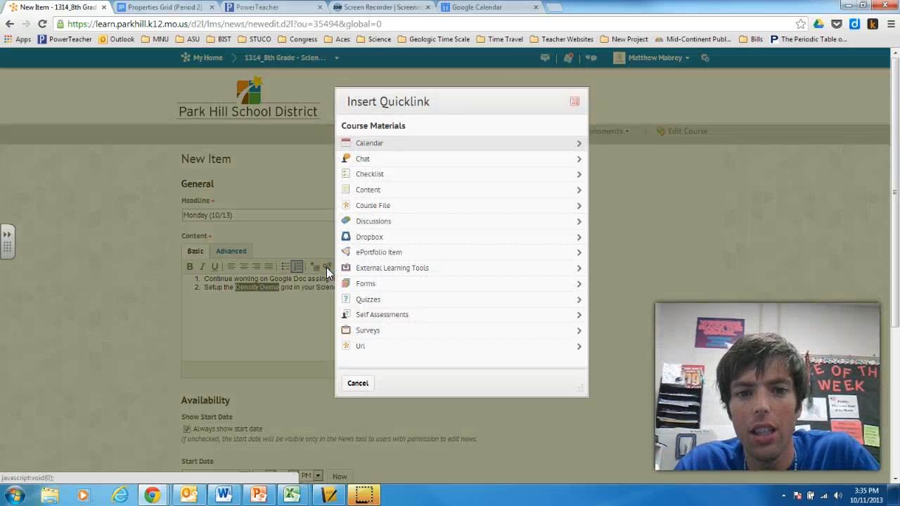
left_click(376, 197)
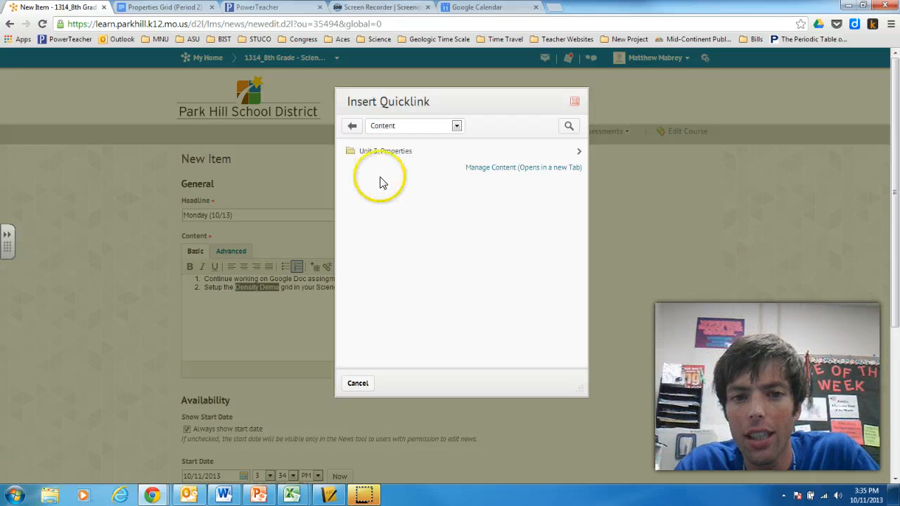
left_click(382, 150)
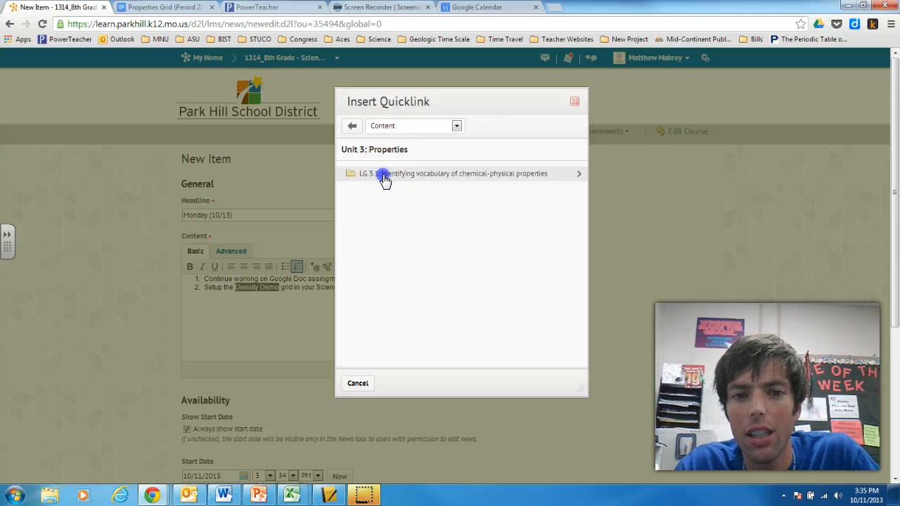
left_click(384, 177)
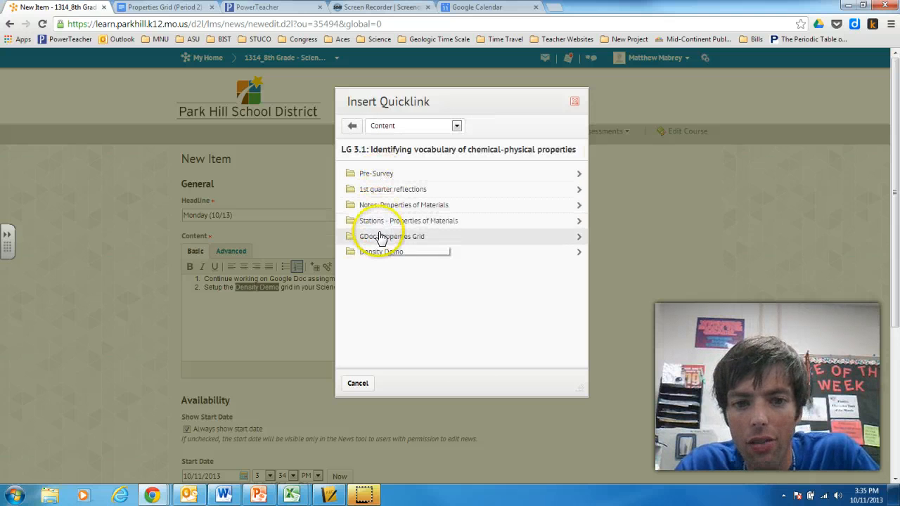
left_click(381, 253)
left_click(385, 176)
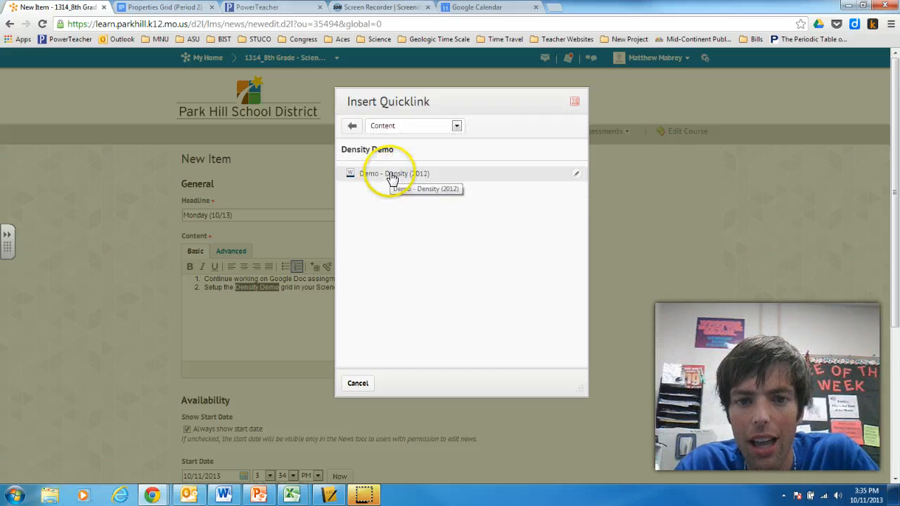
left_click(408, 290)
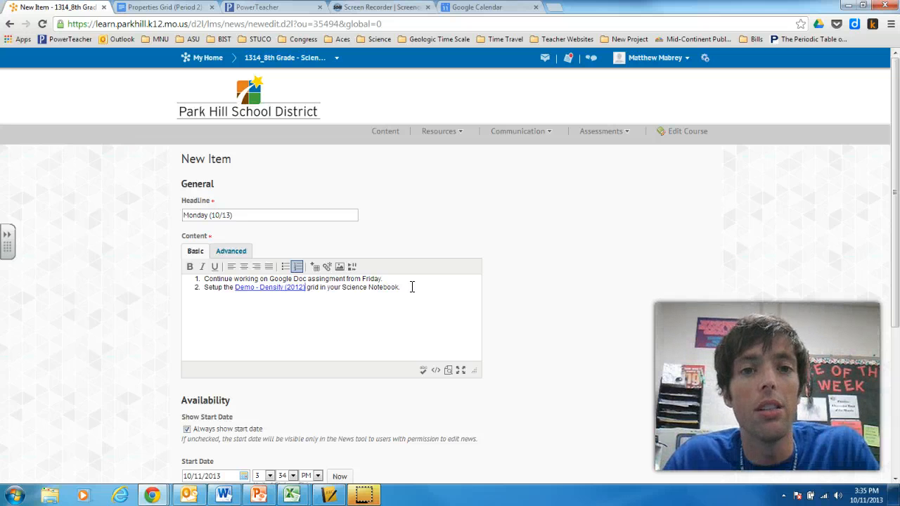
- Add the homework line "HW: none" as plain text below the numbered agenda
left_click(301, 290)
left_click(399, 296)
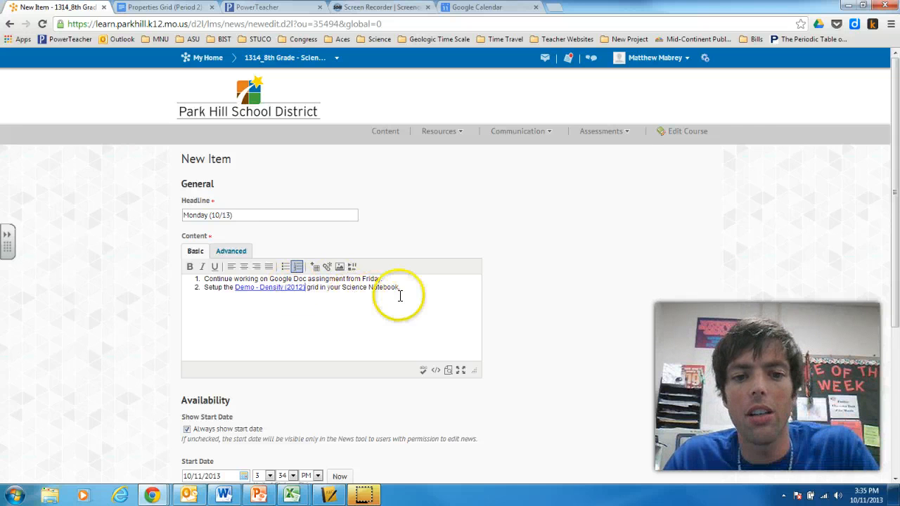
left_click(409, 288)
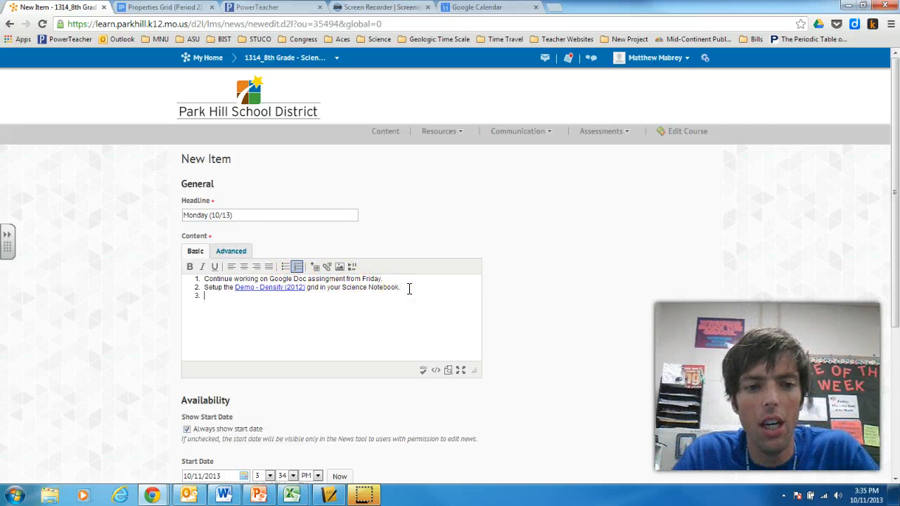
key("Return")
type("HW:")
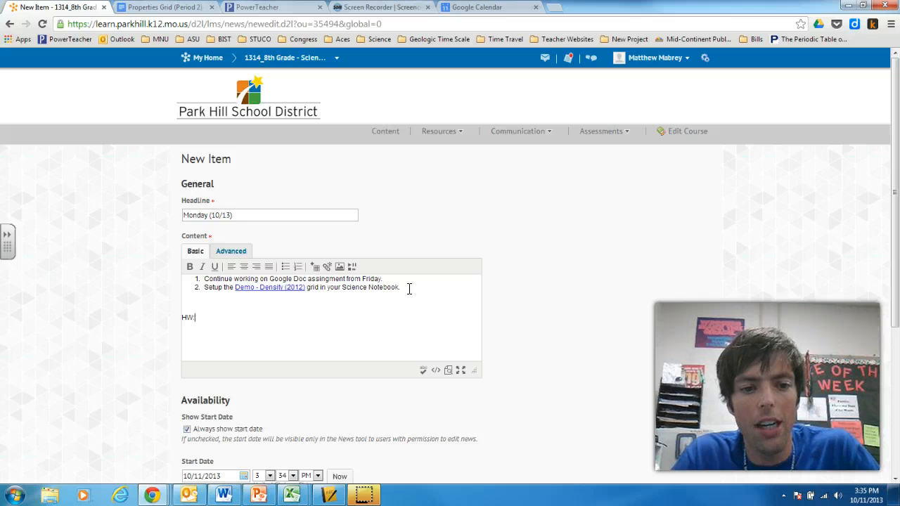
type(" none")
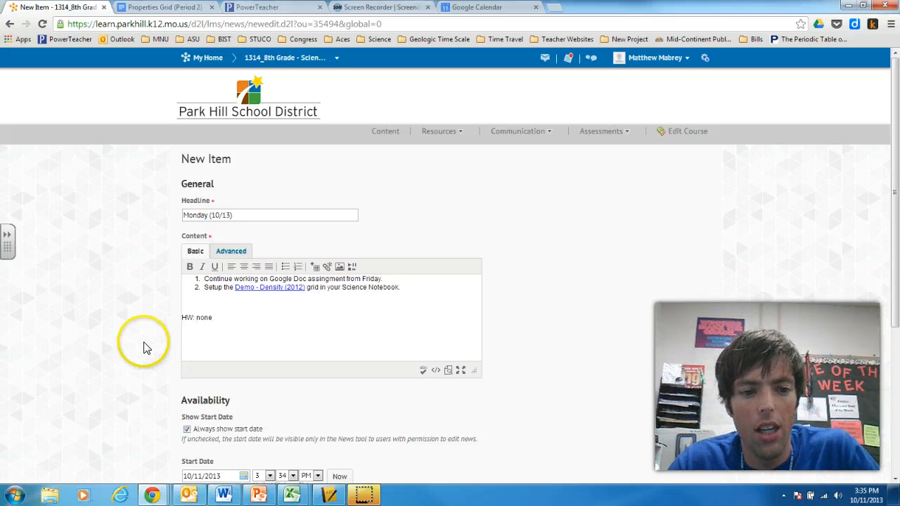
- Set the news item's start date to 10/14/2013 at 12:01 AM
scroll(144, 347, "down", 3)
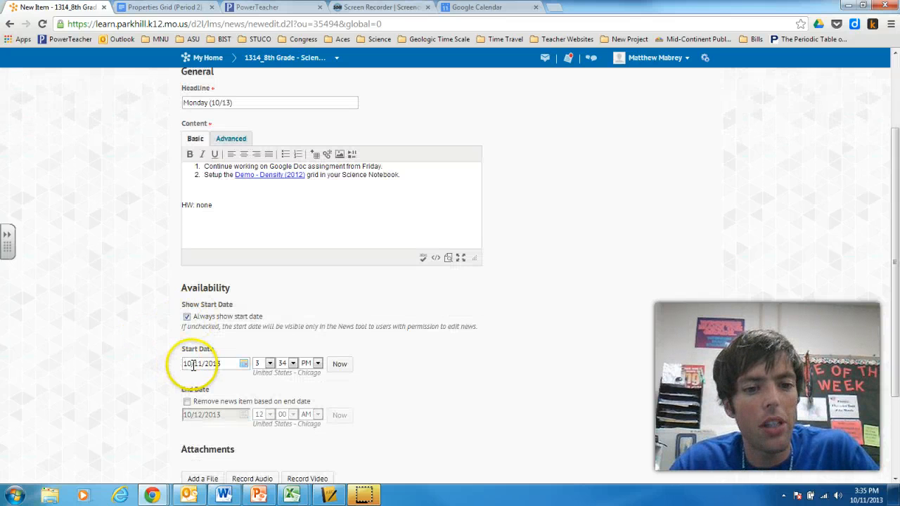
left_click(245, 365)
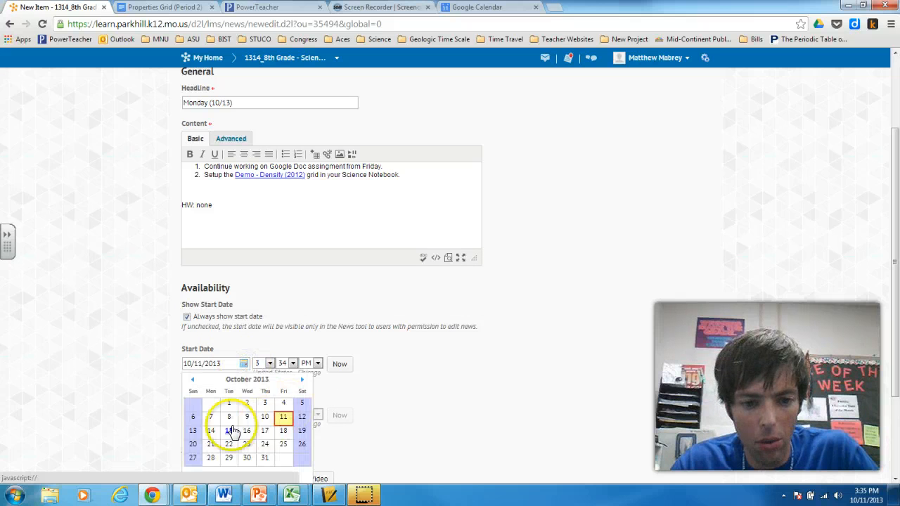
left_click(212, 431)
left_click(262, 364)
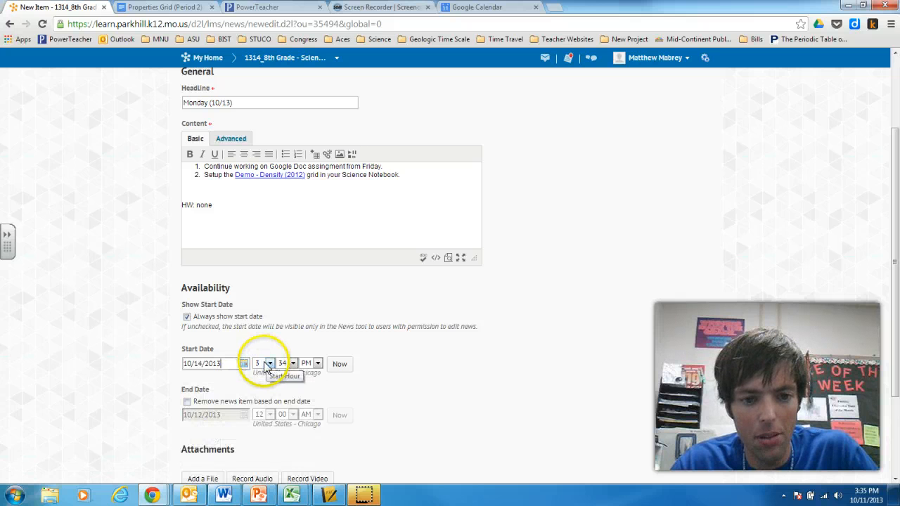
left_click(263, 350)
left_click(284, 364)
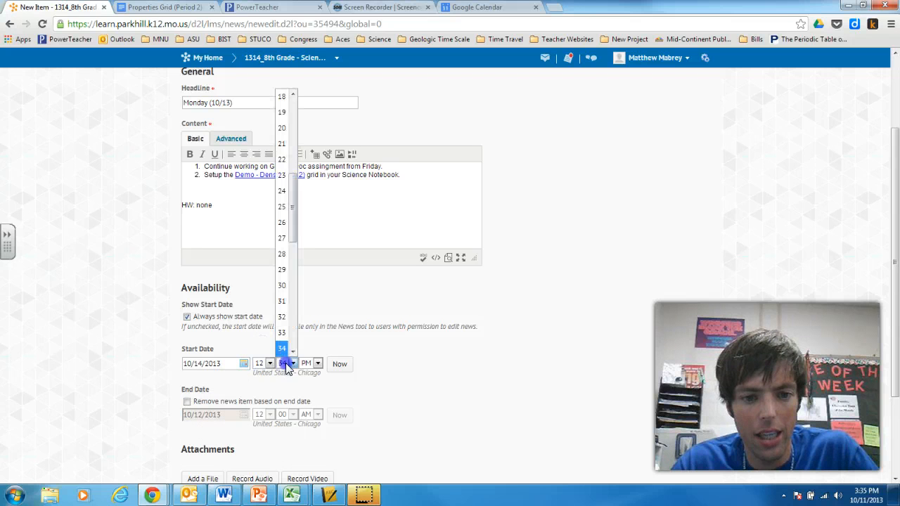
key("0")
key("1")
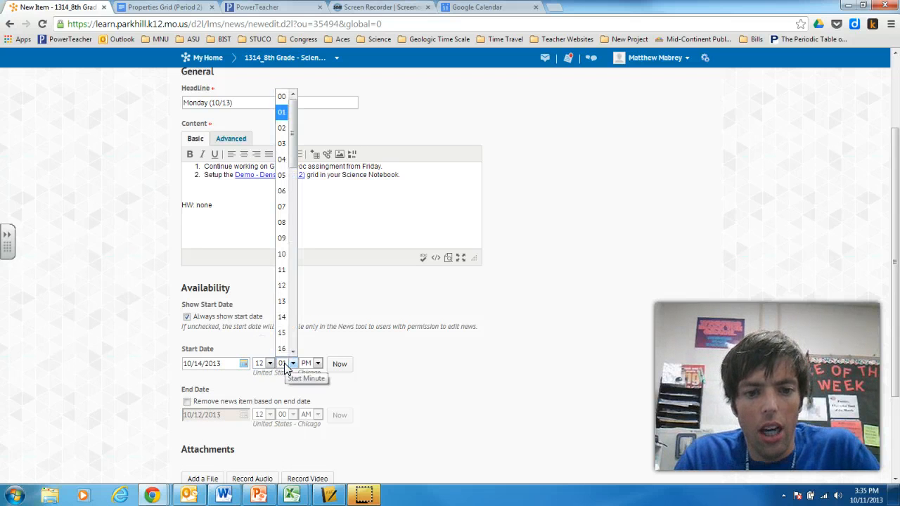
key("Return")
left_click(312, 363)
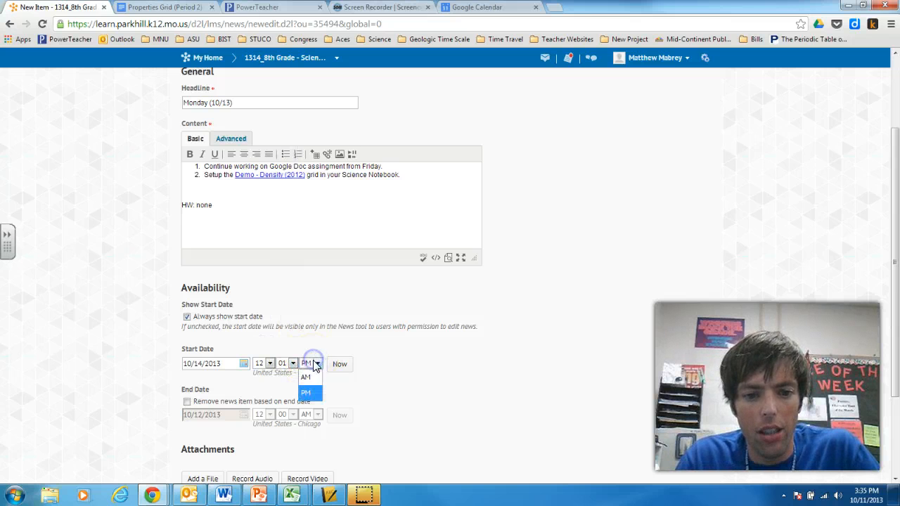
left_click(314, 377)
- Turn off always showing the start date and schedule the news item
scroll(126, 376, "down", 3)
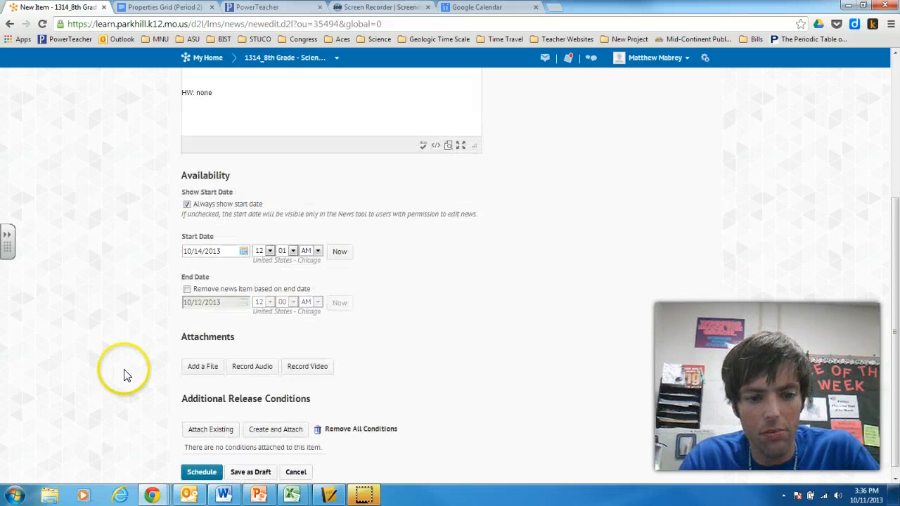
left_click(187, 194)
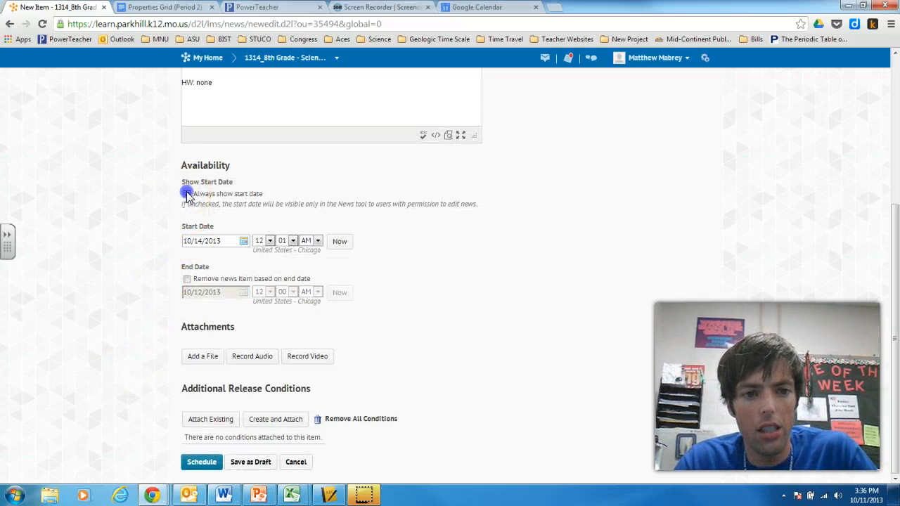
left_click(202, 462)
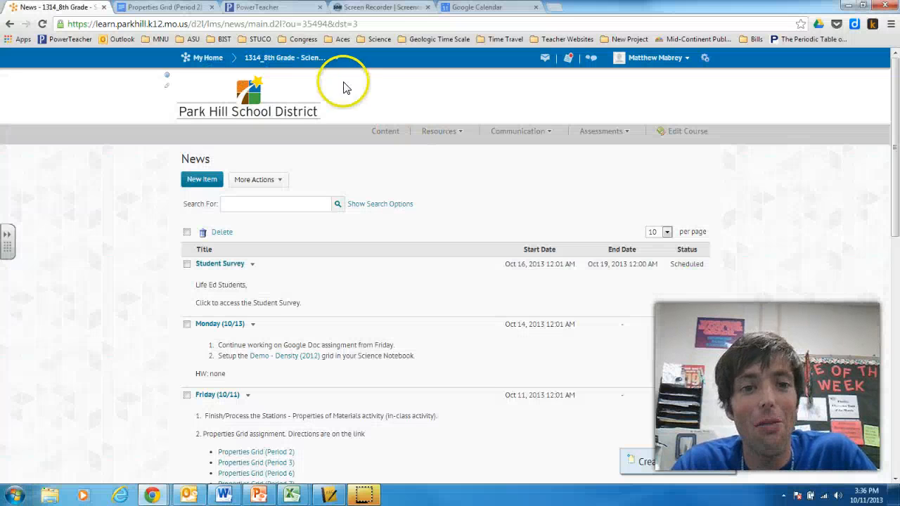
- Check the news posts on the course homepage and return to the course's News tool
left_click(303, 59)
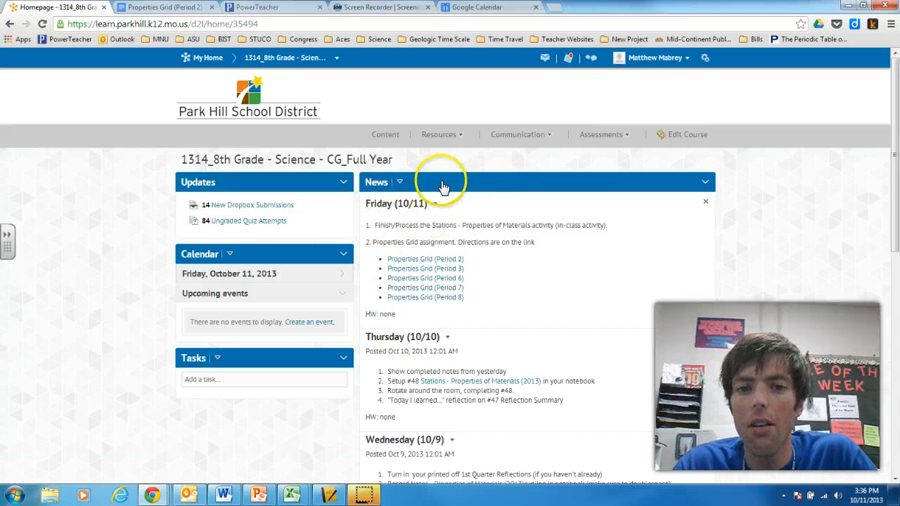
left_click(553, 137)
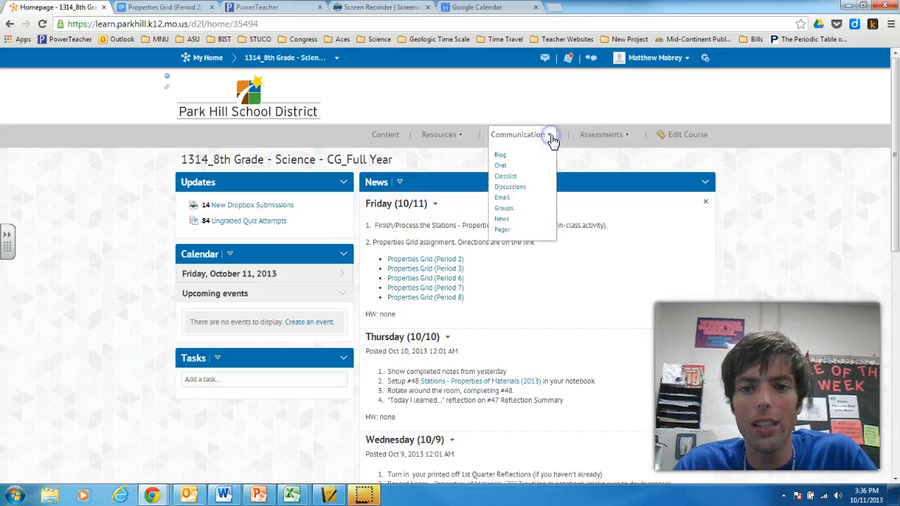
left_click(504, 220)
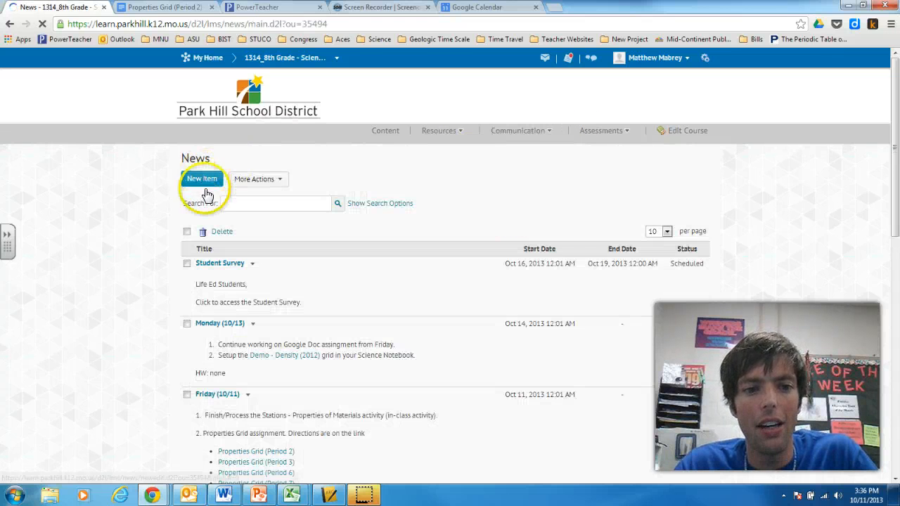
- Open the Demo - Density (2012) document linked in the Monday (10/13) post and view its first page
scroll(236, 270, "down", 3)
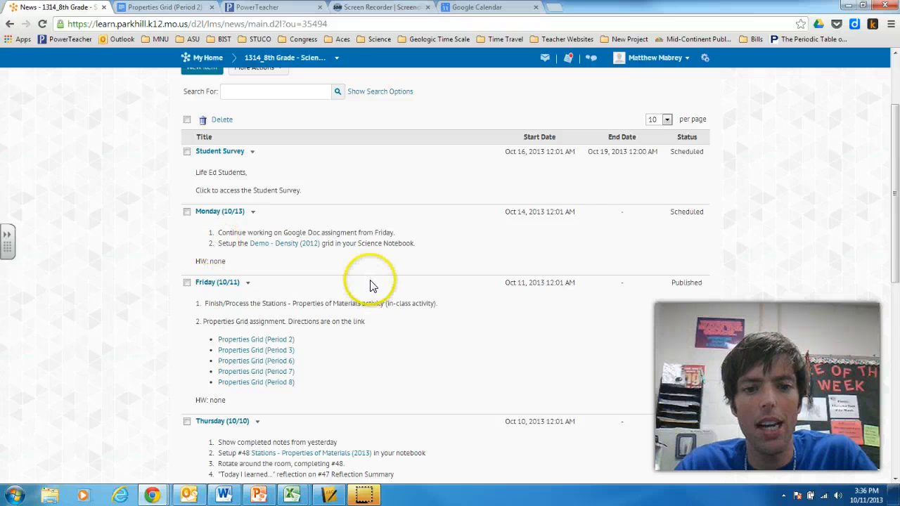
left_click(296, 247)
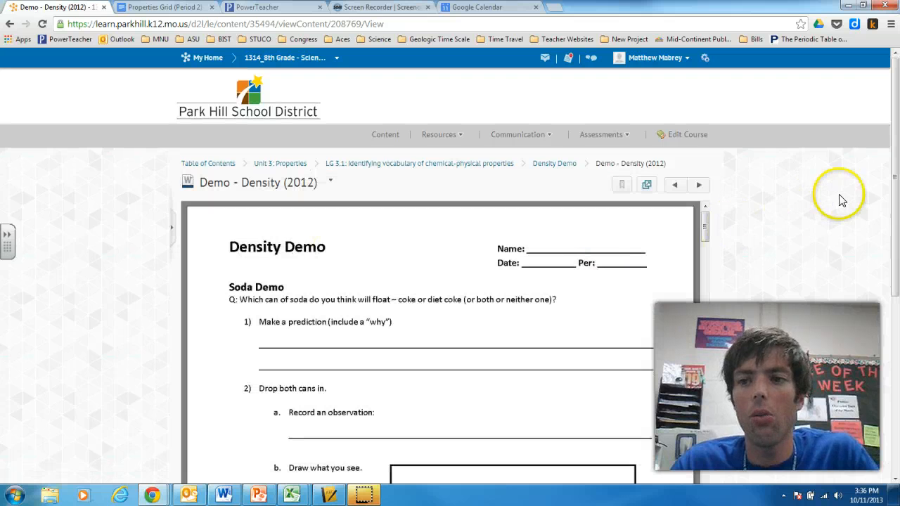
left_click_drag(894, 183, 895, 215)
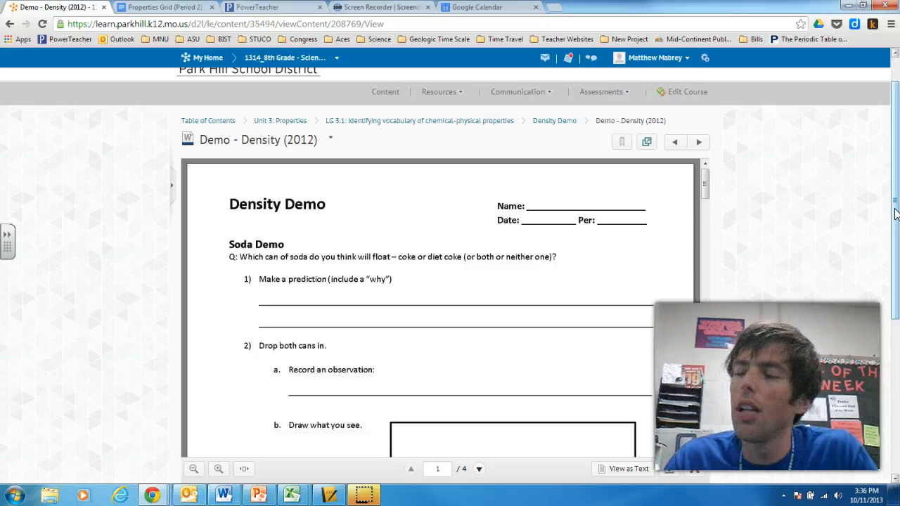